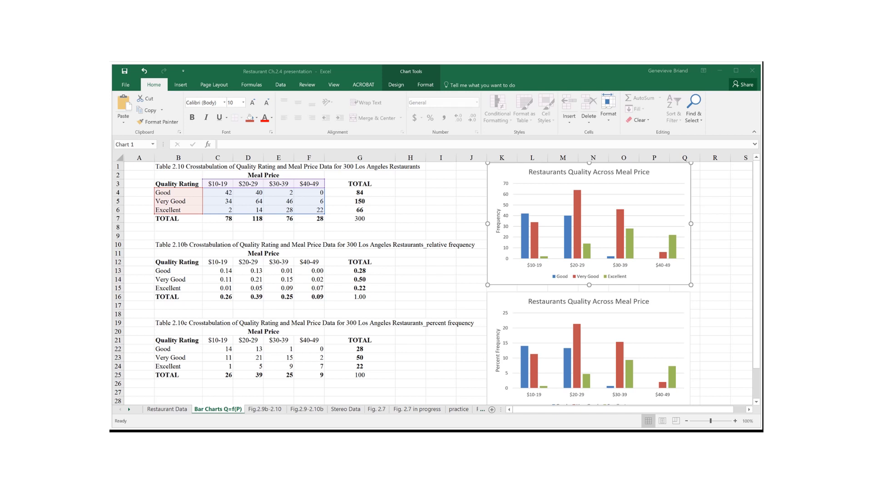
# Step: Change the upper Restaurants Quality Across Meal Price frequency chart to a 100% Stacked Column chart
pyautogui.click(675, 176)
pyautogui.rightClick(676, 175)
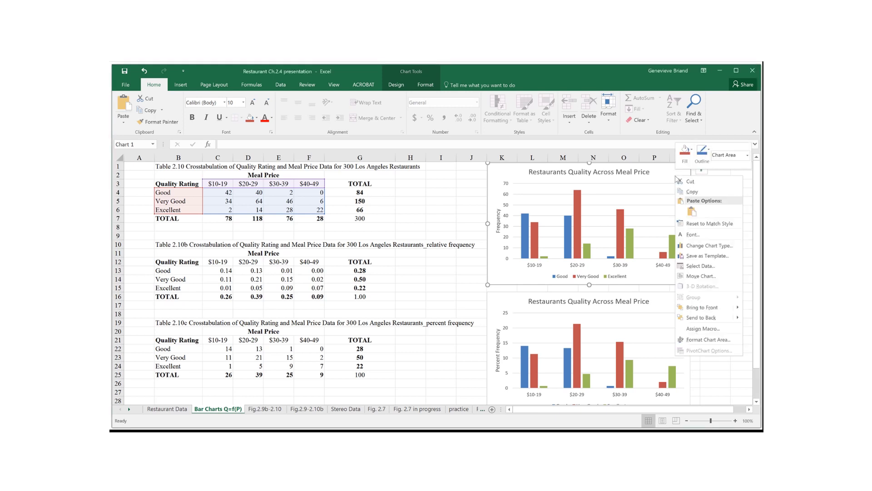
pyautogui.click(689, 248)
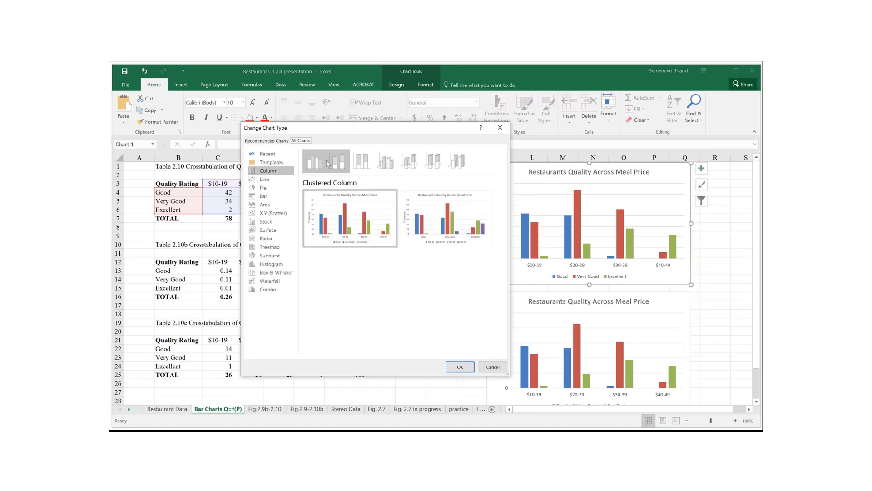
pyautogui.click(362, 164)
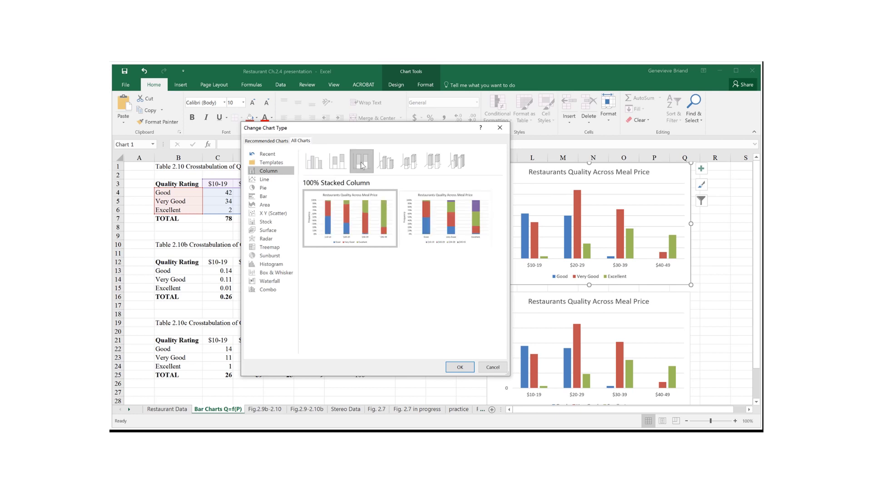
pyautogui.click(459, 368)
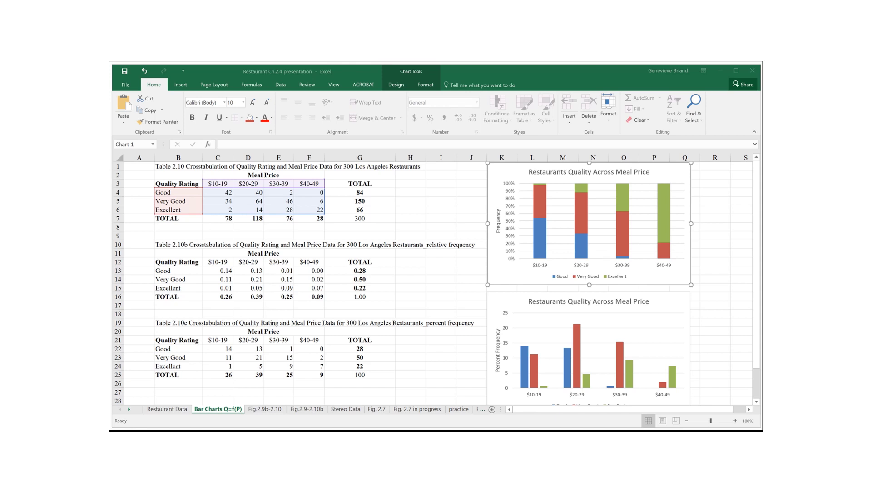
# Step: Insert a markers-only scatter chart of No. of Commercials and Sales Volume from B1:C11 on the Stereo Data sheet
pyautogui.hotkey('ctrl', 'pagedown')
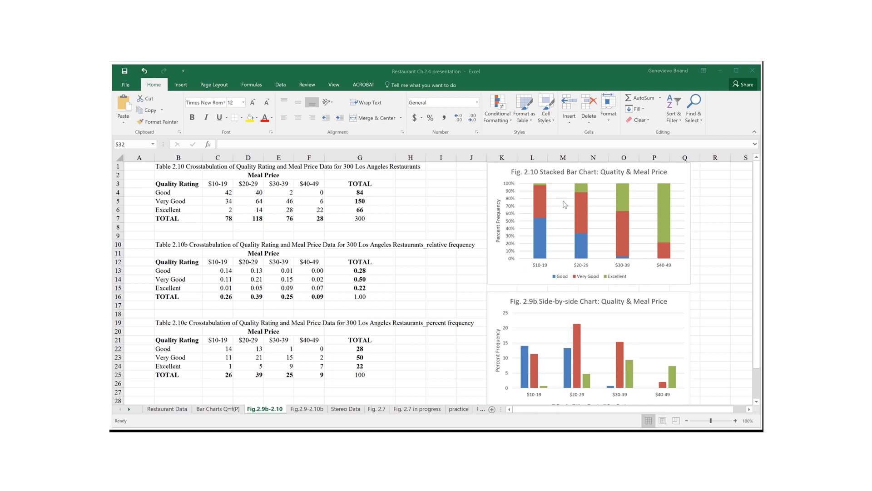
pyautogui.hotkey('ctrl', 'pagedown')
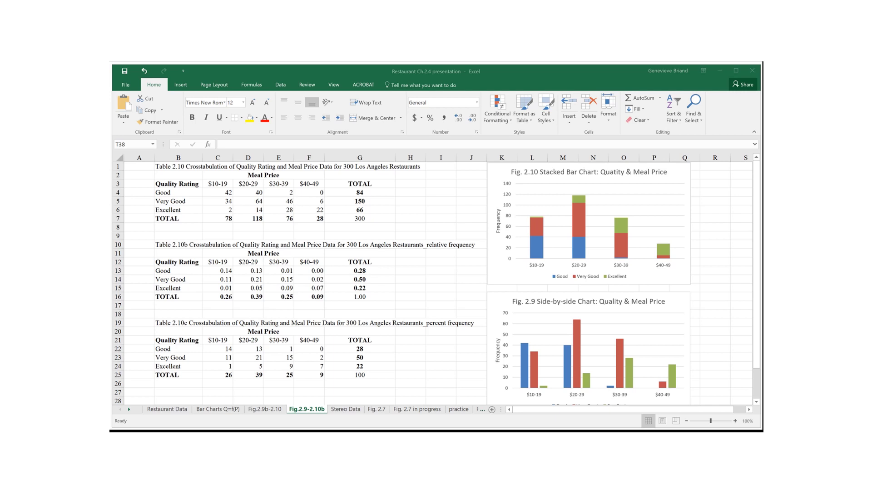
pyautogui.hotkey('ctrl', 'pagedown')
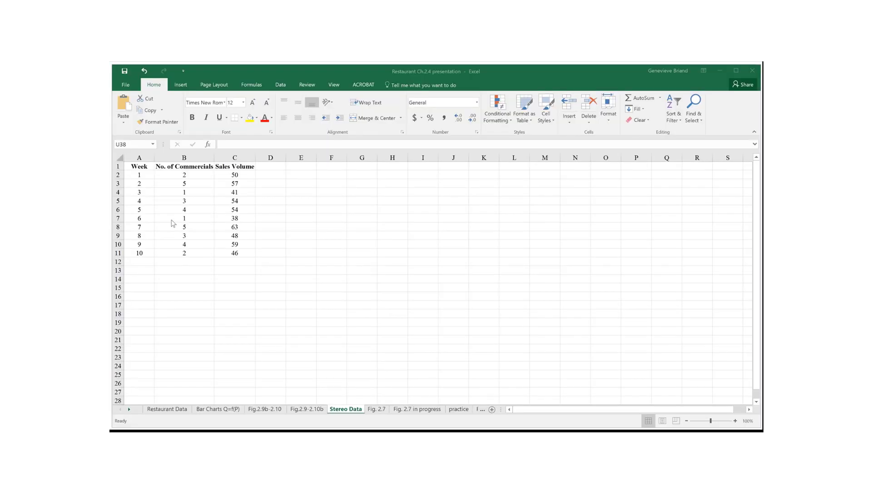
pyautogui.moveTo(169, 166); pyautogui.dragTo(222, 252)
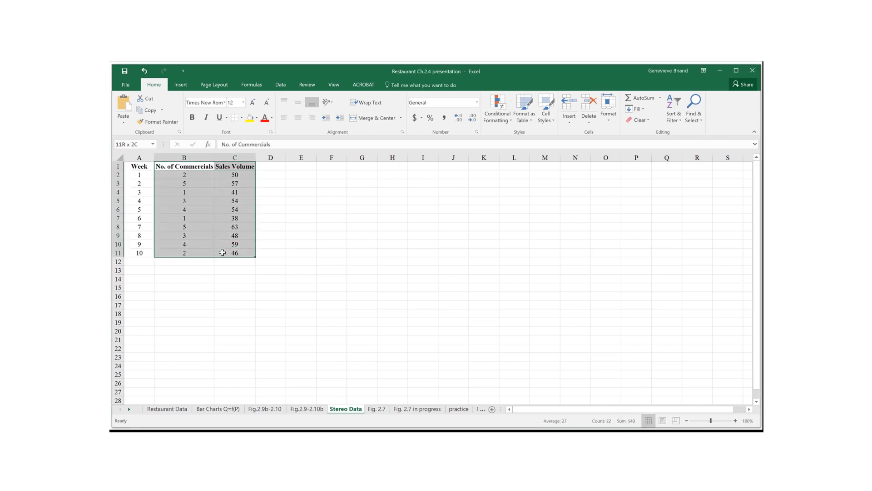
pyautogui.click(182, 85)
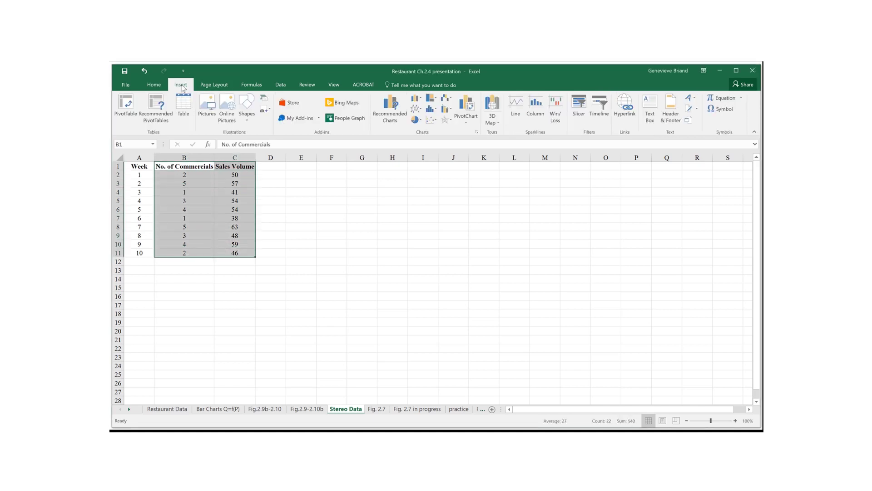
pyautogui.click(435, 124)
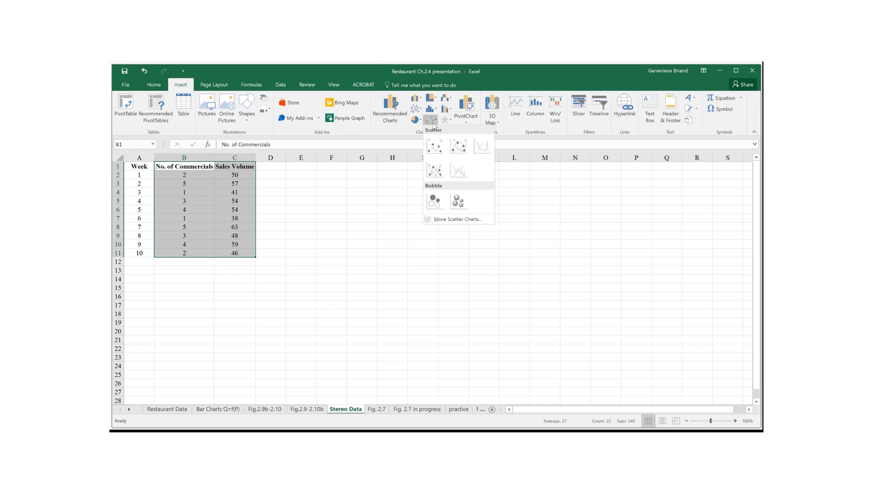
pyautogui.click(436, 145)
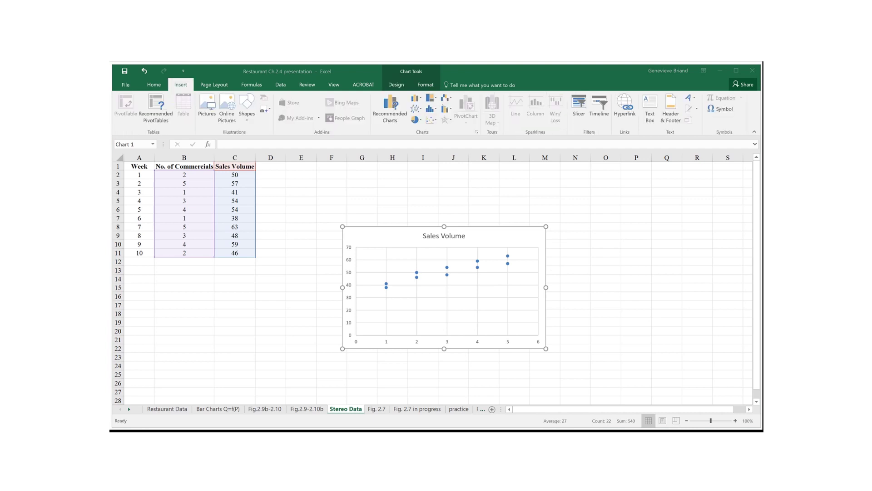
# Step: Open the formatting options for the scatter chart's vertical axis on the Fig. 2.7 in progress sheet
pyautogui.hotkey('ctrl', 'pagedown')
pyautogui.hotkey('ctrl', 'pagedown')
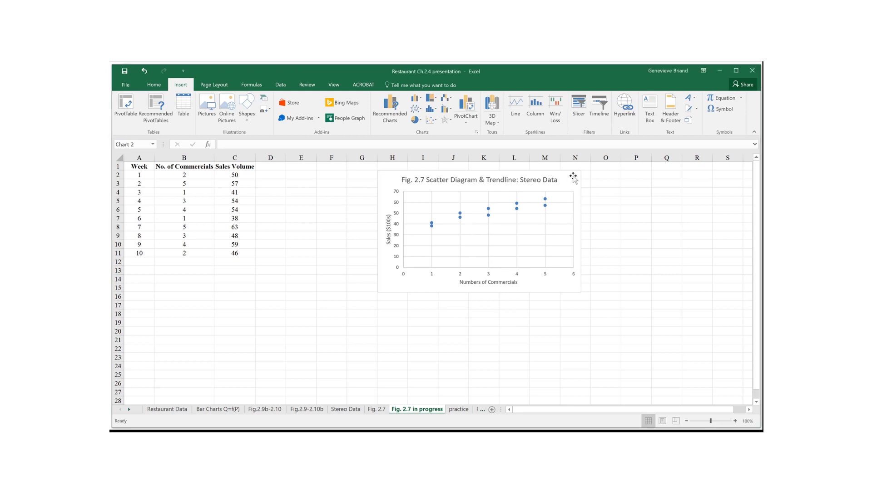
pyautogui.click(573, 177)
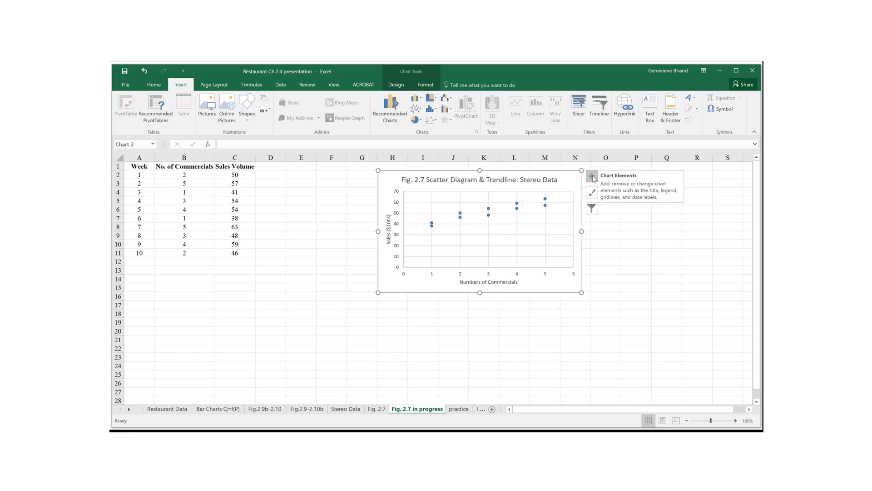
pyautogui.click(593, 177)
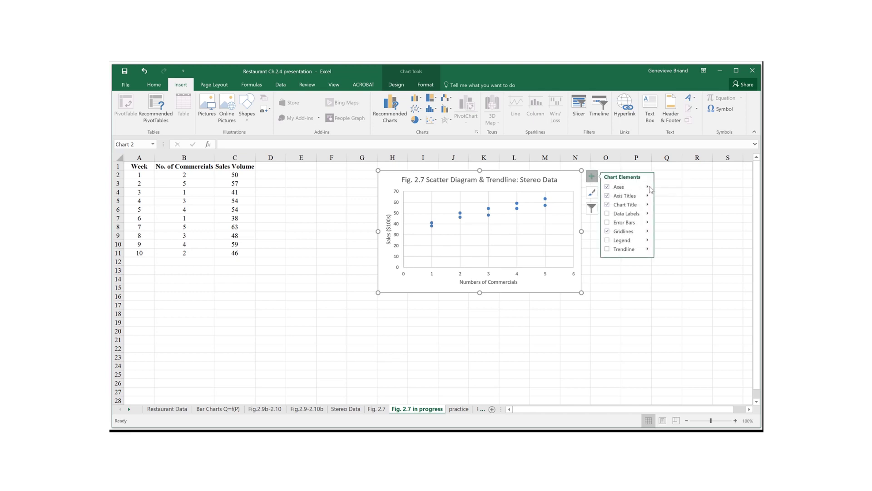
pyautogui.click(646, 187)
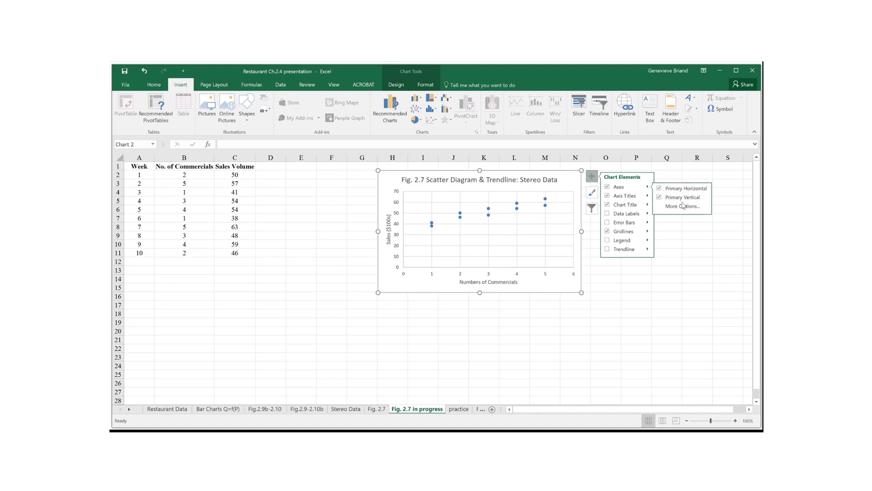
pyautogui.click(683, 206)
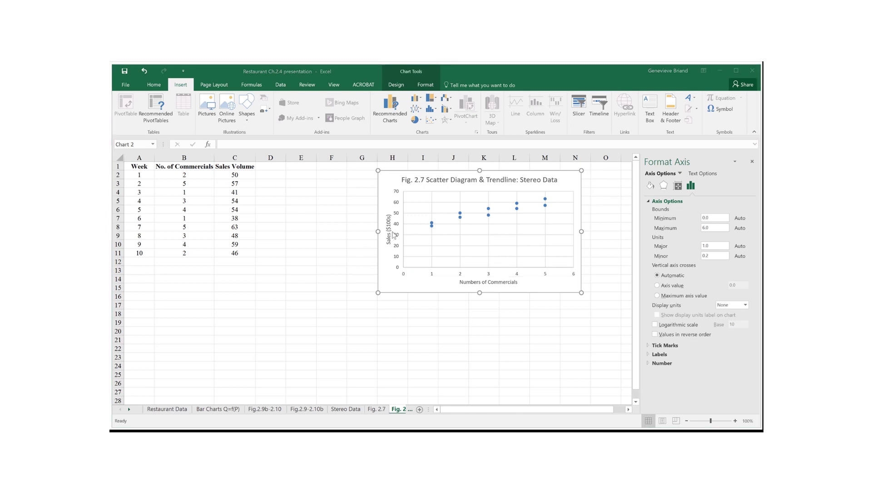
pyautogui.click(397, 237)
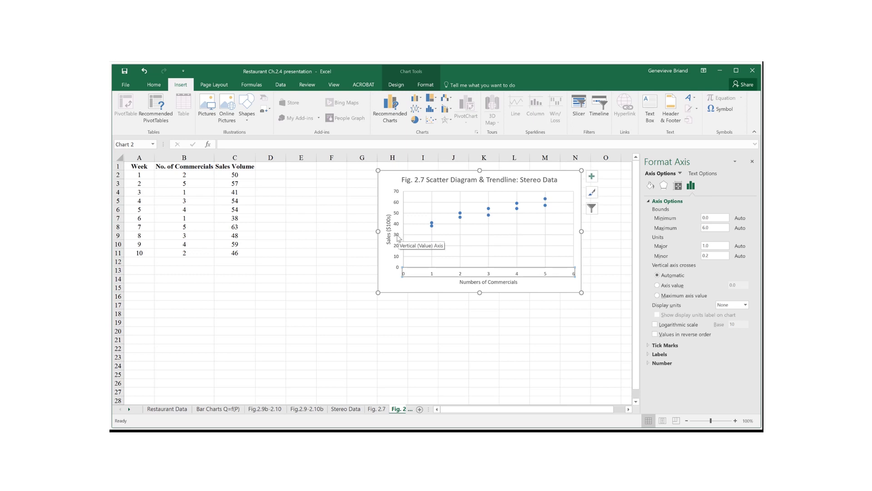
pyautogui.click(397, 237)
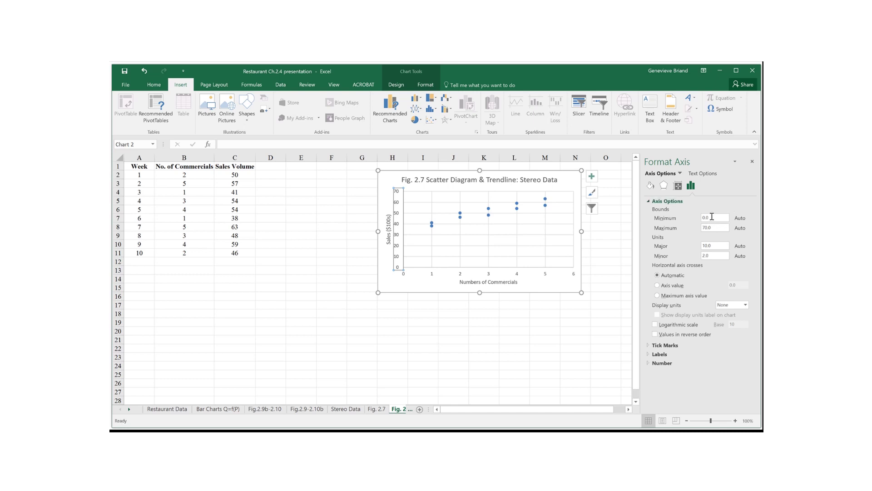
# Step: Set the minimum bound of the scatter chart's vertical axis to 35
pyautogui.moveTo(712, 216); pyautogui.dragTo(701, 217)
pyautogui.write('35')
pyautogui.click(712, 228)
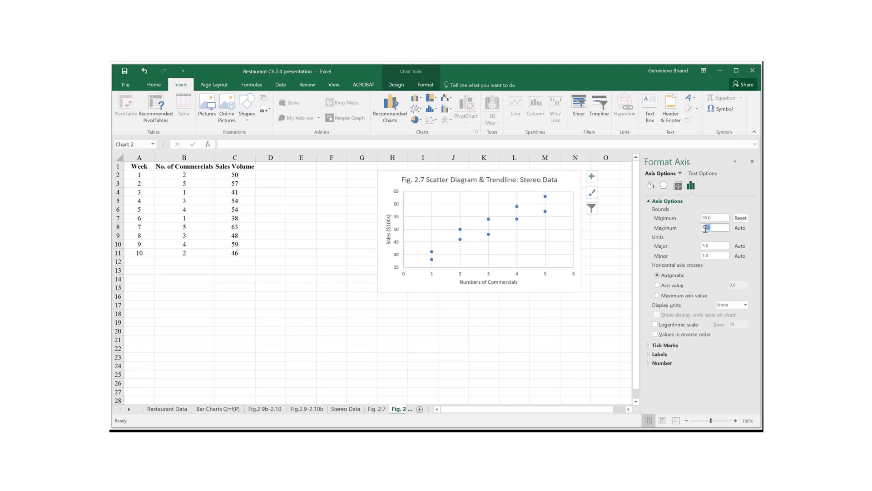
pyautogui.doubleClick(720, 228)
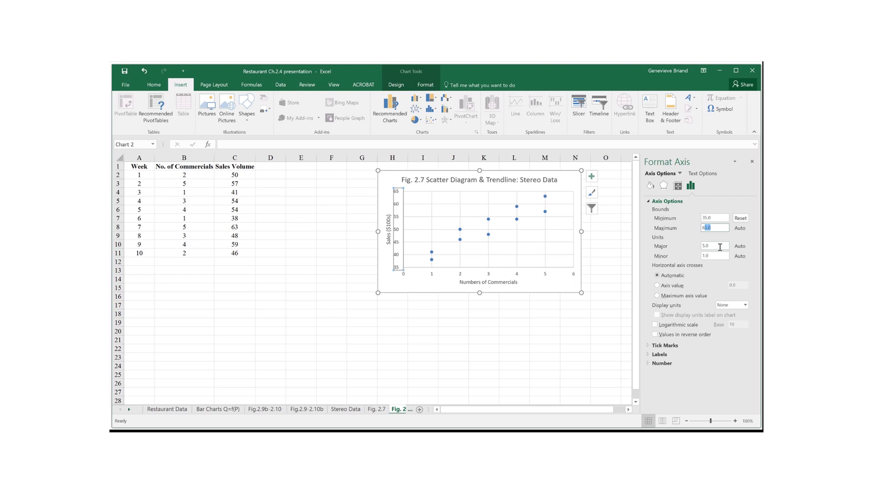
pyautogui.click(720, 247)
pyautogui.click(615, 267)
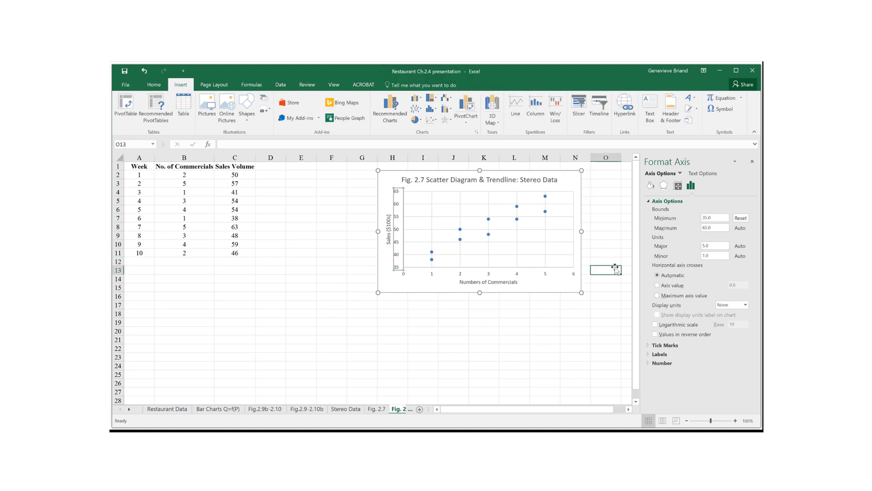
# Step: Add a trendline to the Fig. 2.7 scatter chart
pyautogui.rightClick(576, 176)
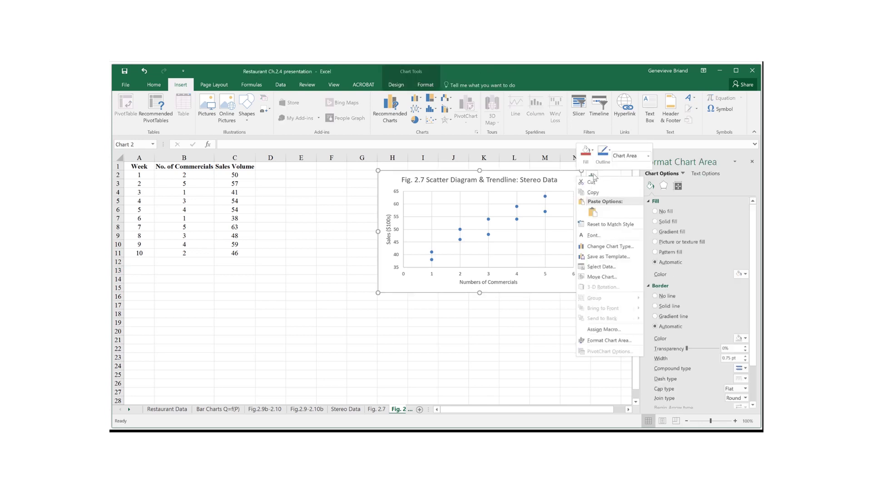
pyautogui.click(592, 176)
pyautogui.click(592, 176)
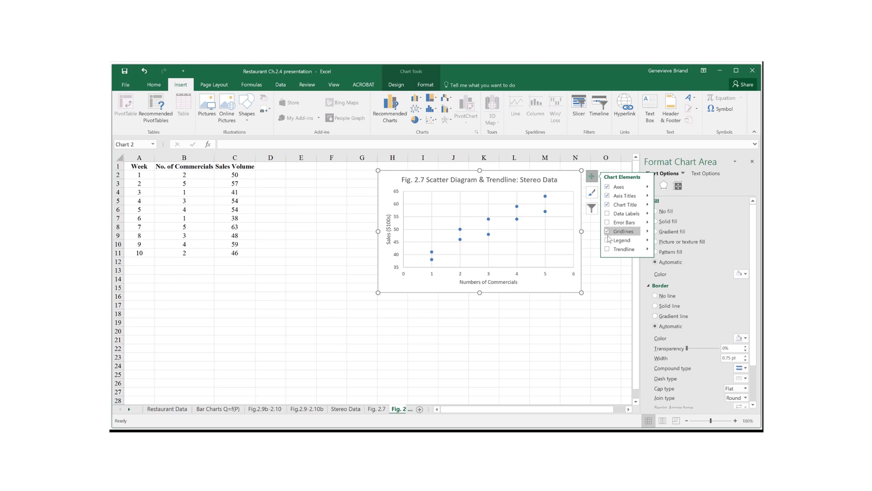
pyautogui.click(607, 249)
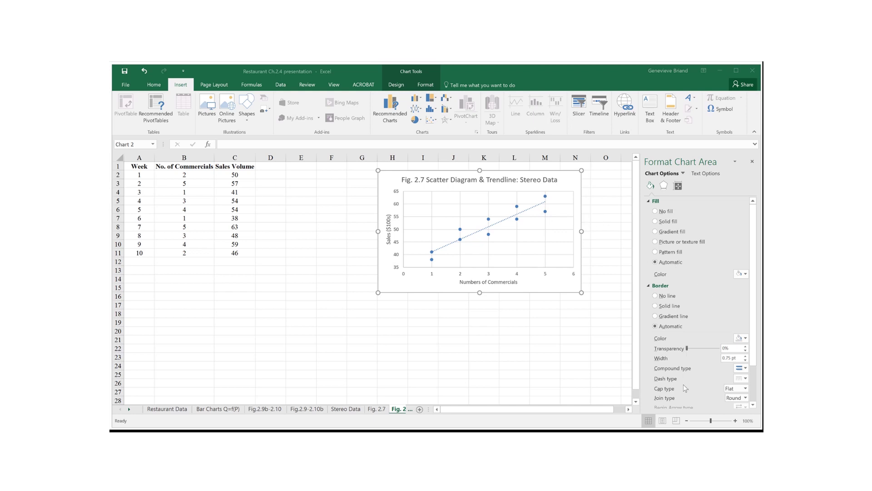
# Step: Format the scatter chart's trendline as a solid line through its dash type
pyautogui.click(746, 379)
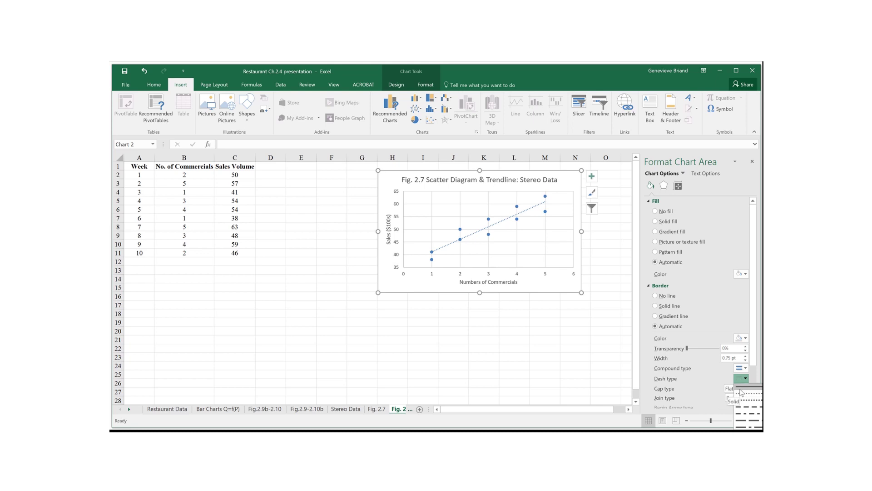
pyautogui.click(524, 215)
pyautogui.click(525, 215)
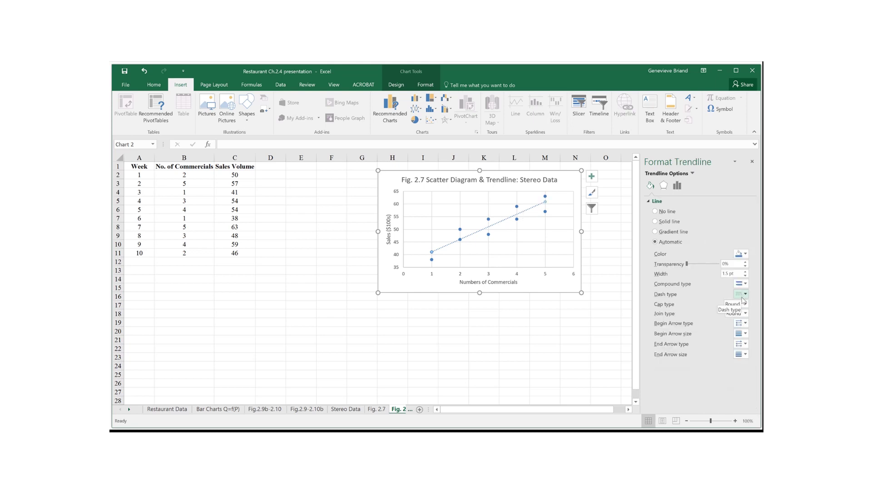
pyautogui.click(745, 294)
pyautogui.click(746, 302)
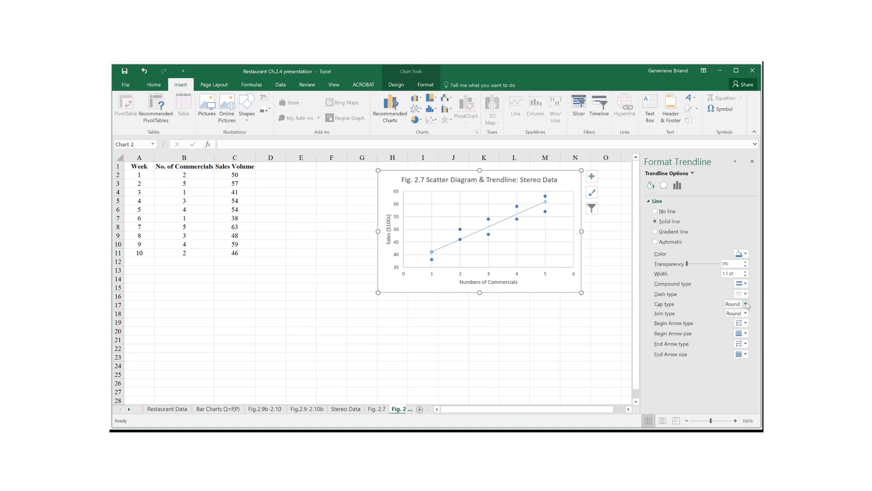